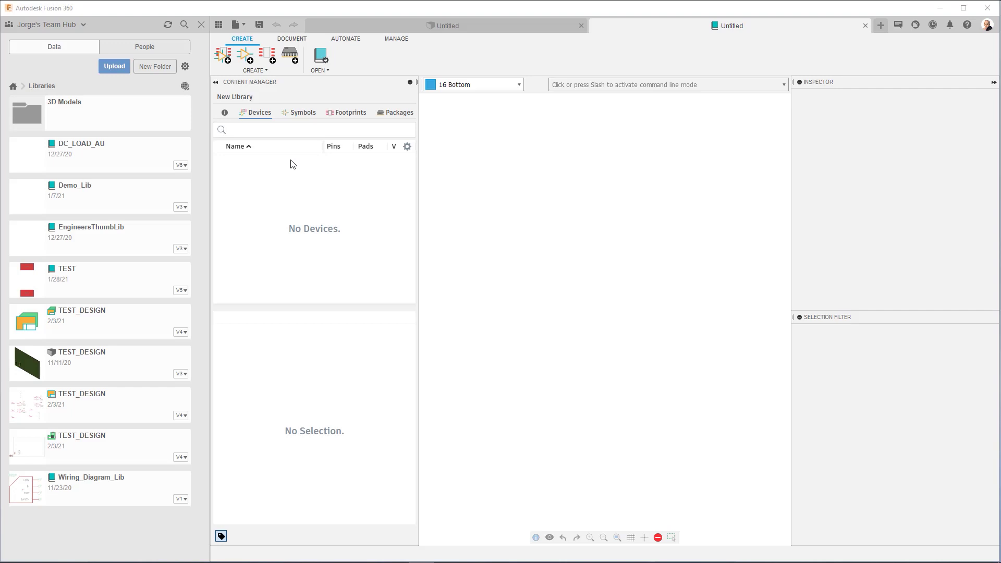
- Save the new library as Howto in the Libraries folder and hide the project data listing
{"action": "left_click", "coordinate": [259, 25]}
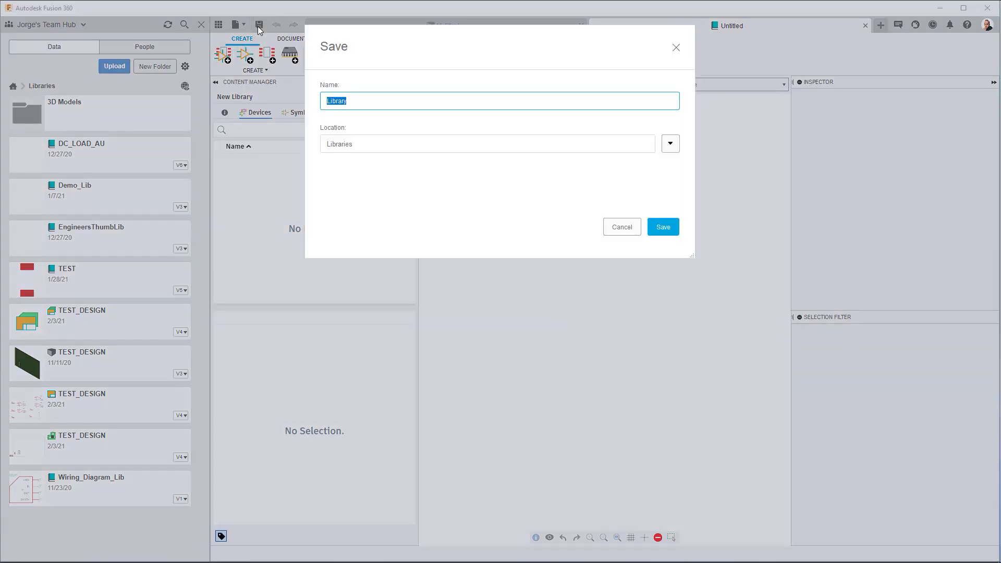
{"action": "type", "text": "Howto"}
{"action": "left_click", "coordinate": [664, 226]}
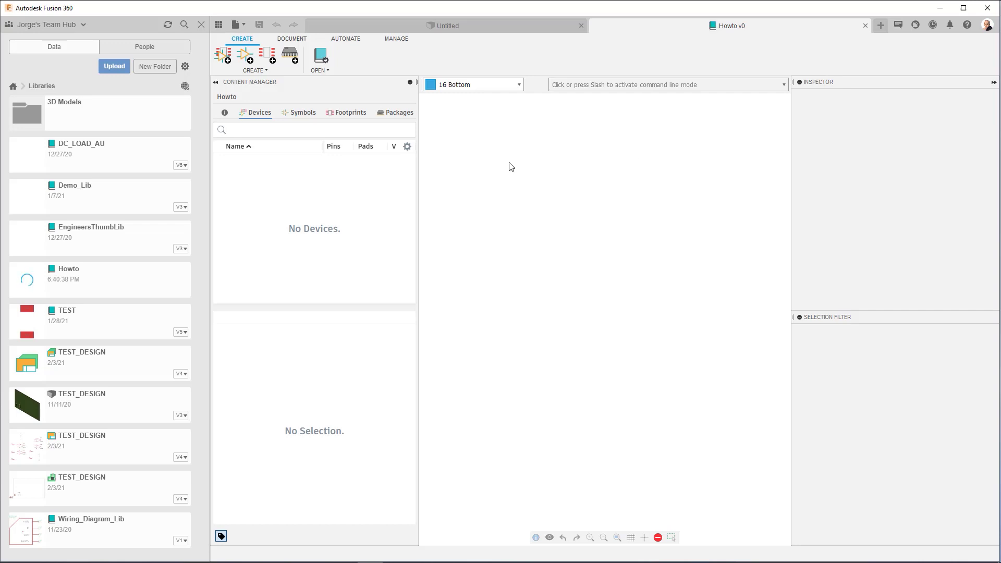
{"action": "left_click", "coordinate": [218, 25]}
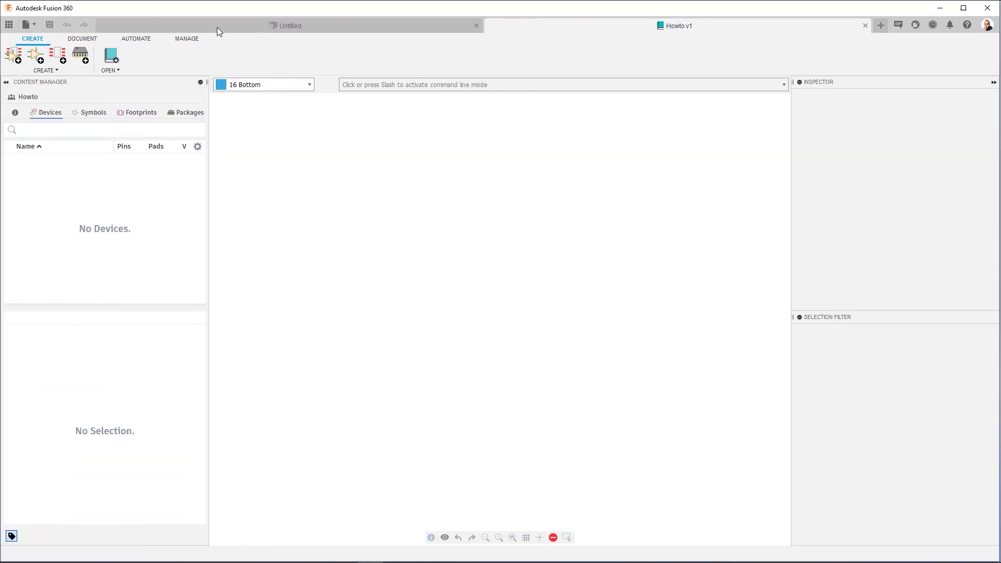
- Create a new symbol named OPAMP in the library
{"action": "left_click", "coordinate": [39, 59]}
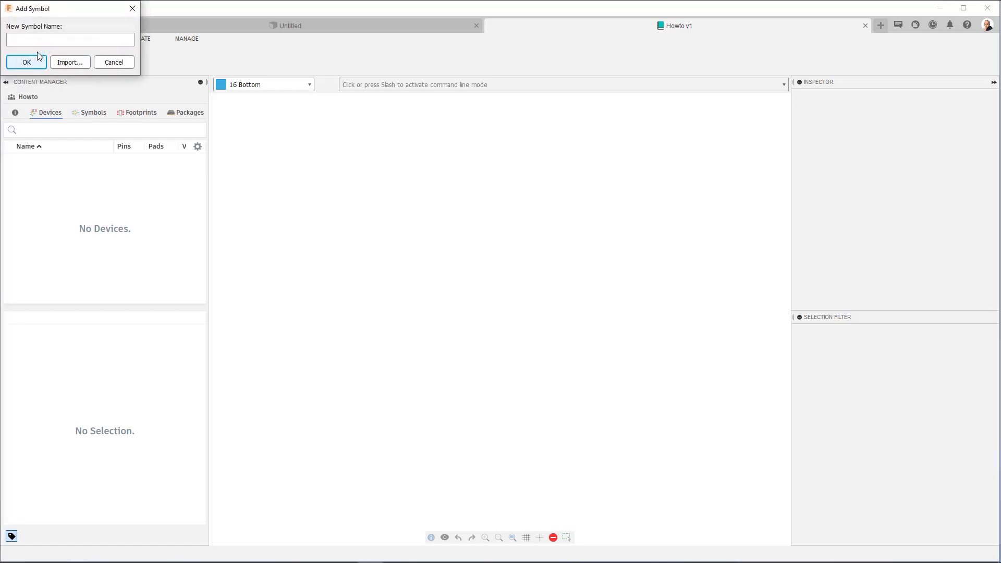
{"action": "left_click", "coordinate": [37, 42]}
{"action": "type", "text": "OPAMP"}
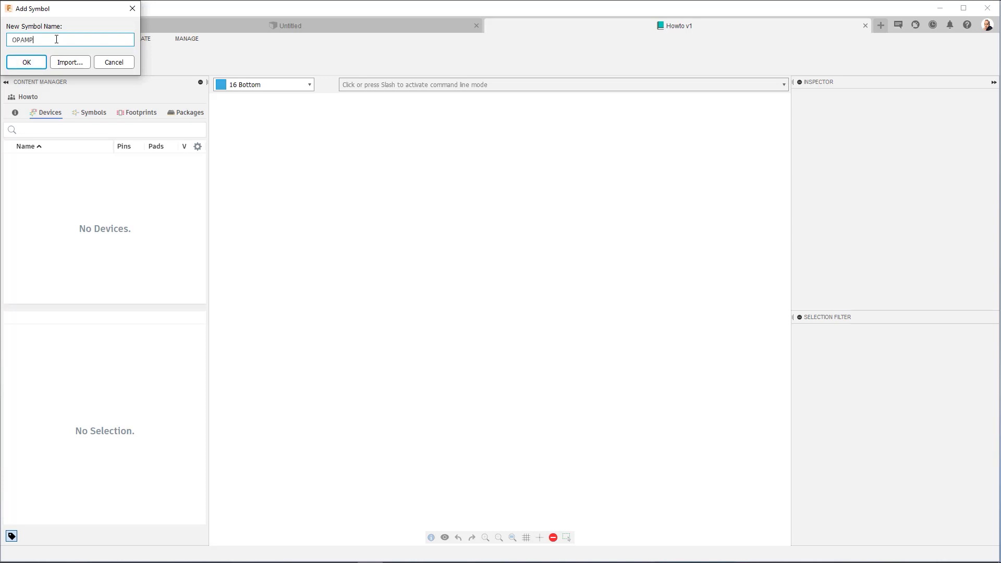
{"action": "left_click", "coordinate": [38, 61]}
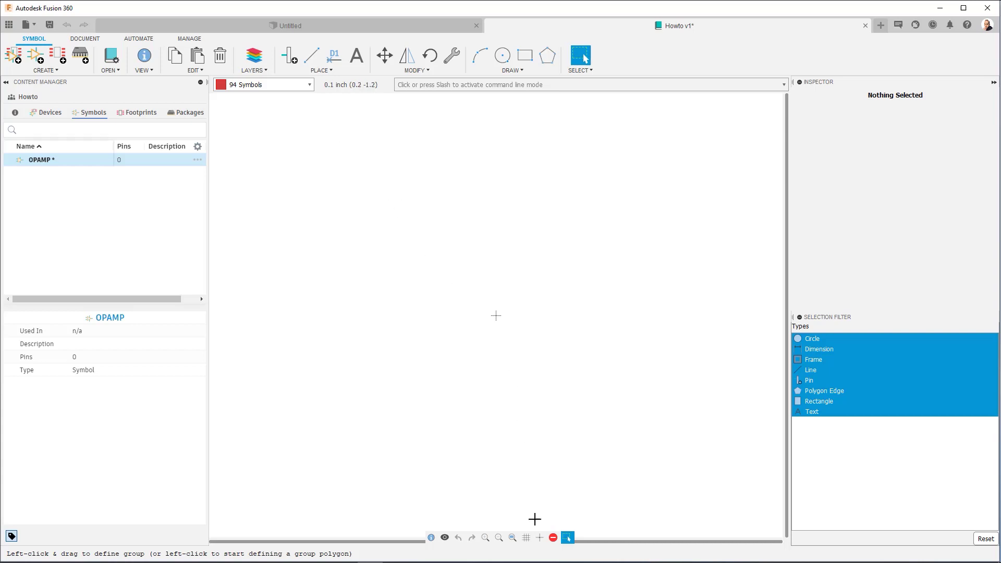
- Turn on the grid display for the symbol, keeping the 0.1 inch line grid
{"action": "left_click", "coordinate": [527, 537]}
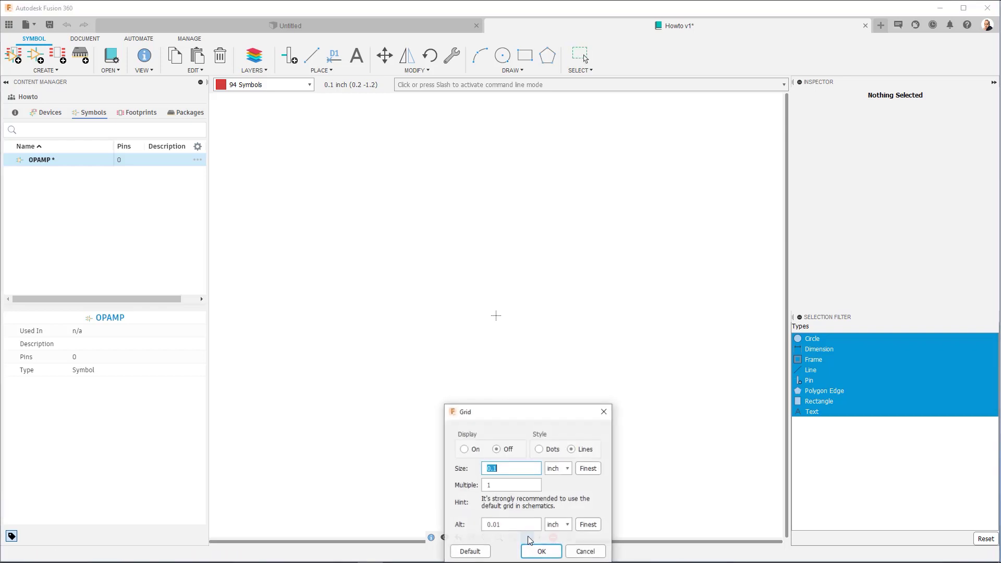
{"action": "left_click", "coordinate": [464, 448]}
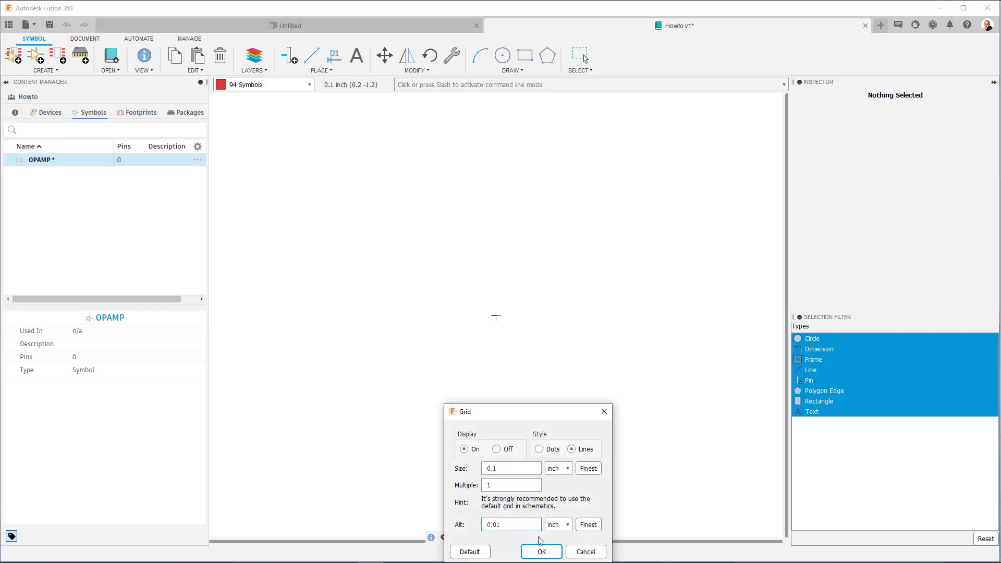
{"action": "left_click", "coordinate": [527, 550]}
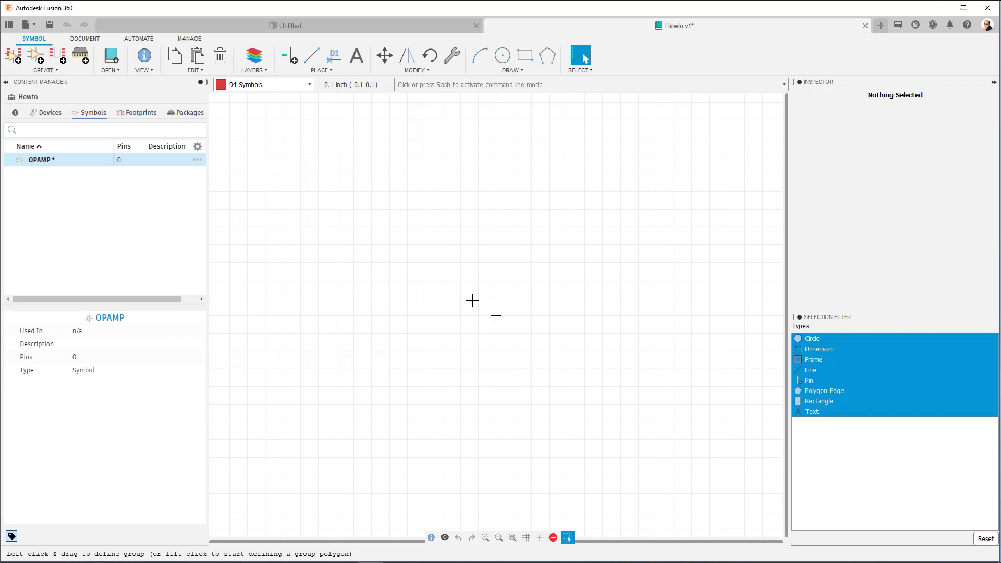
- Draw a closed op-amp triangle with corners at (-0.2, 0.2), (-0.2, -0.2) and (0.2, 0) inch, using straight-angle lines
{"action": "left_click", "coordinate": [309, 59]}
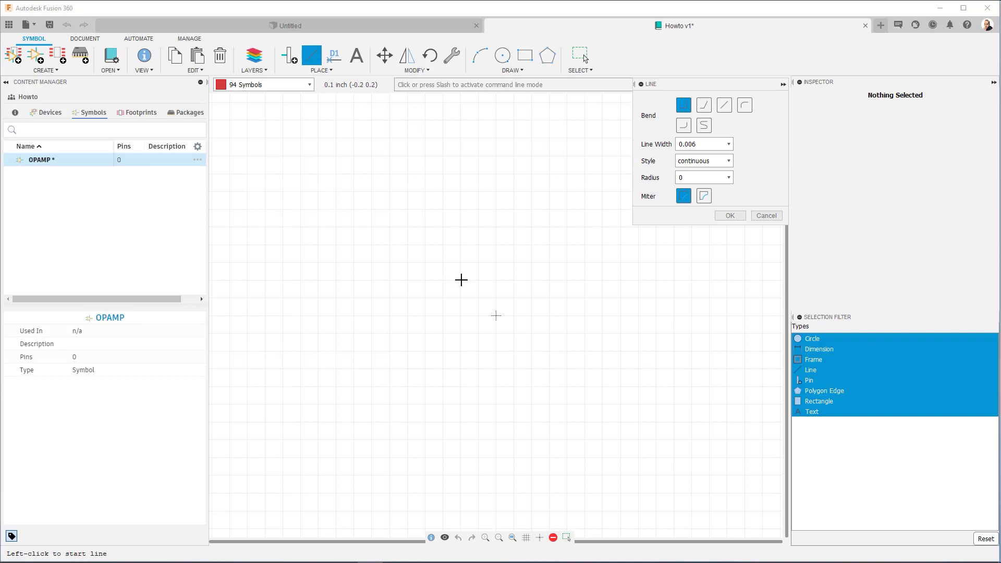
{"action": "left_click", "coordinate": [461, 280]}
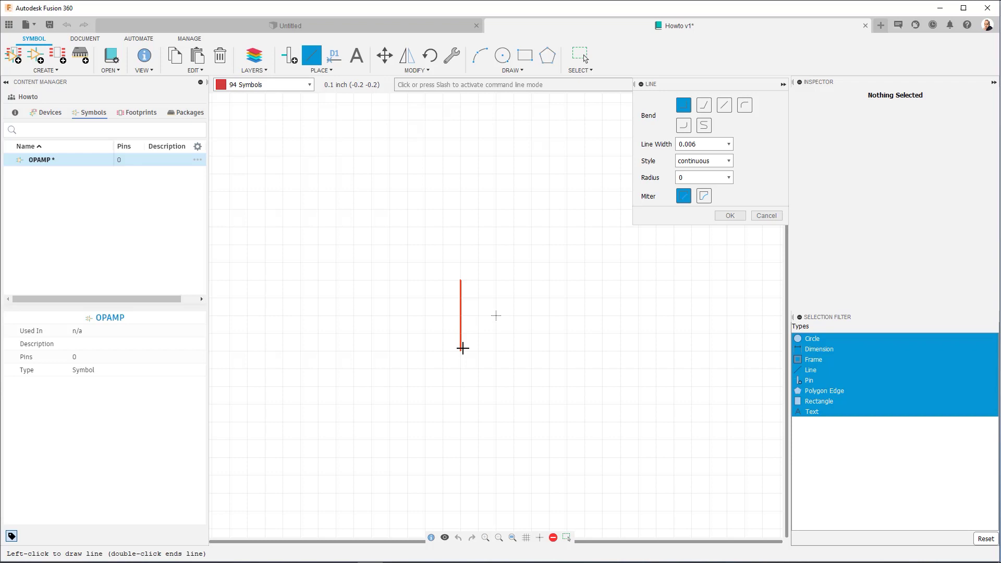
{"action": "left_click", "coordinate": [462, 348]}
{"action": "right_click", "coordinate": [530, 315]}
{"action": "right_click", "coordinate": [530, 315]}
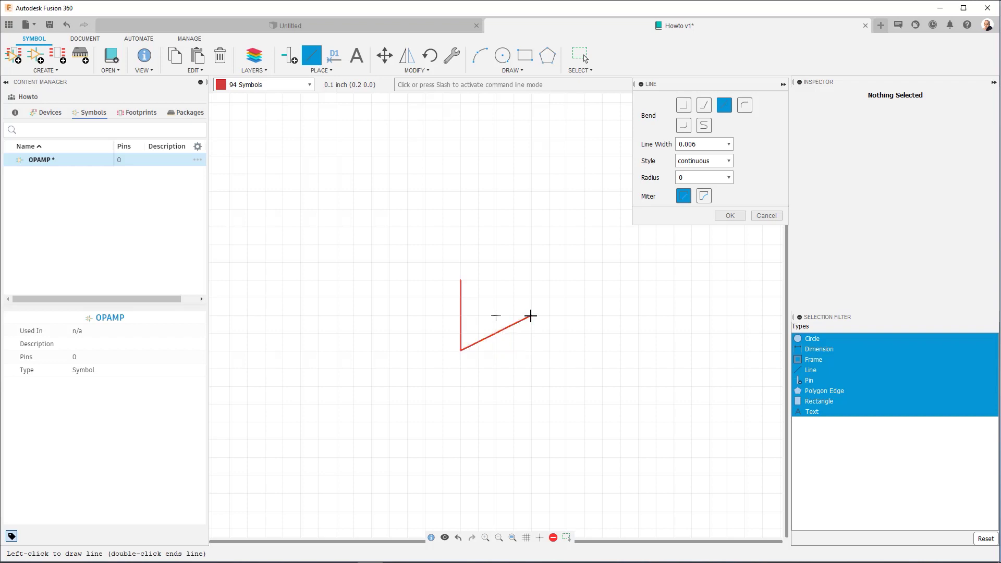
{"action": "left_click", "coordinate": [530, 315]}
{"action": "double_click", "coordinate": [461, 280]}
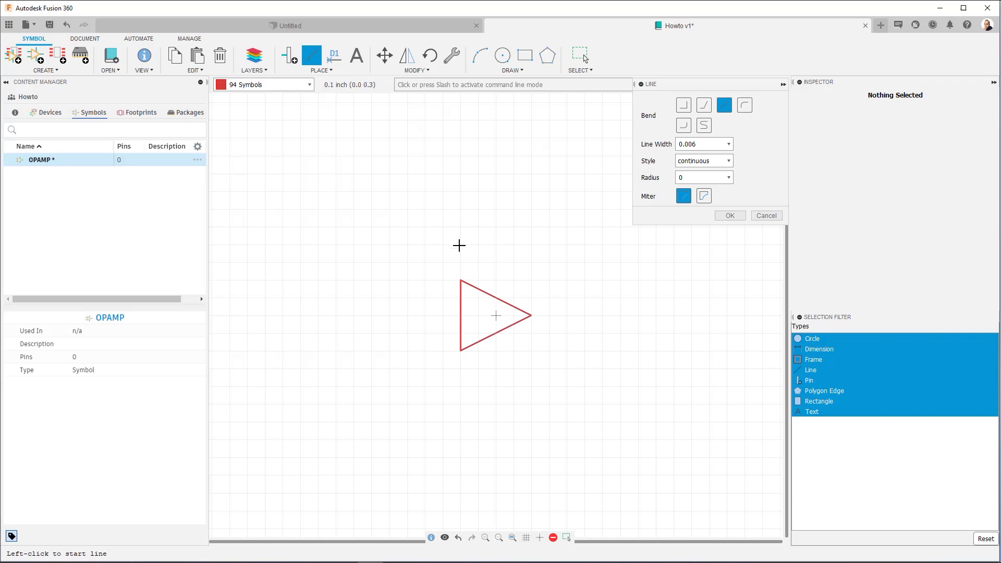
- Place two input pins on the triangle's vertical edge at (-0.4, 0.1) and (-0.4, -0.1) inch, and rotate the following pin to 180 degrees
{"action": "left_click", "coordinate": [290, 55]}
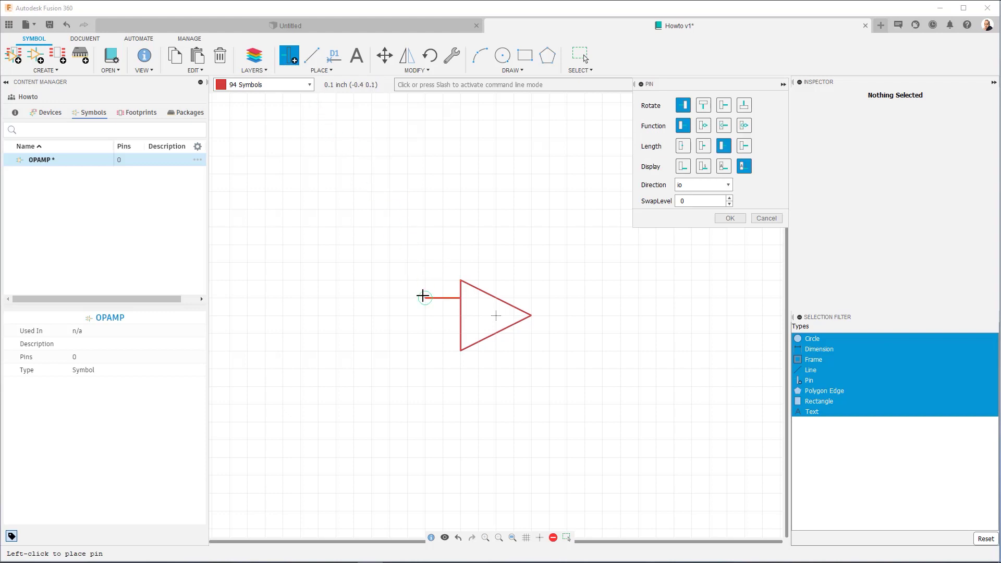
{"action": "left_click", "coordinate": [422, 297]}
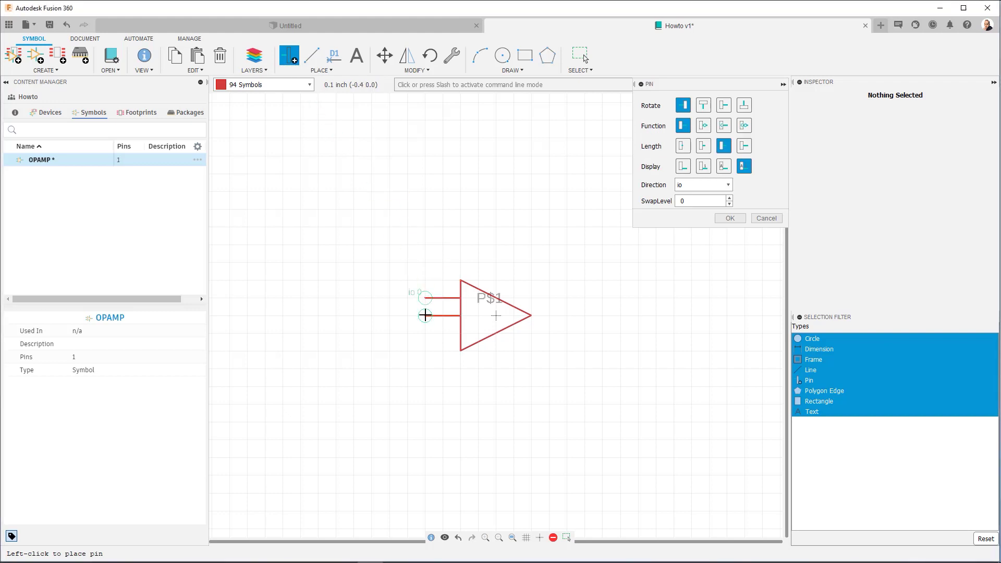
{"action": "left_click", "coordinate": [425, 331]}
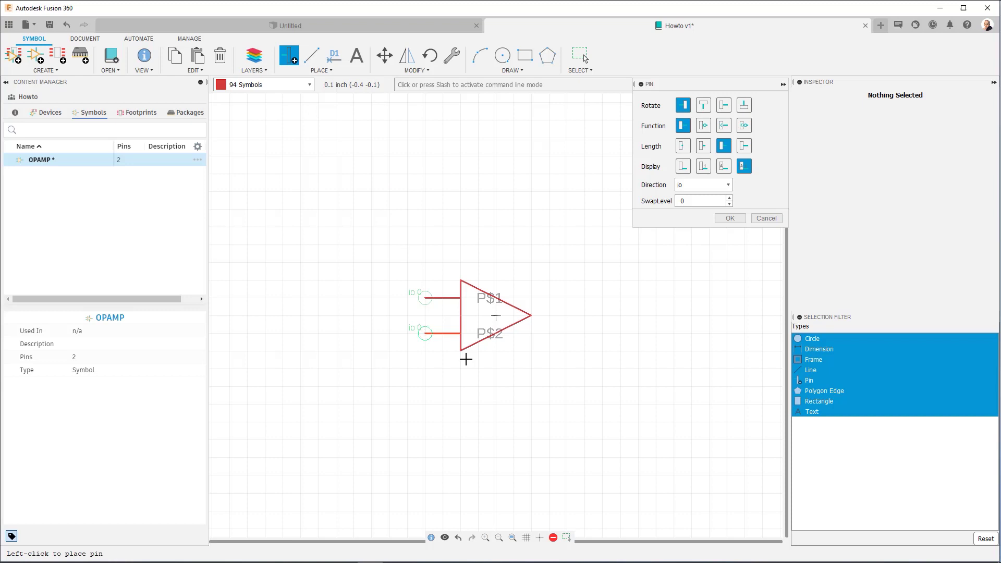
{"action": "right_click", "coordinate": [606, 328]}
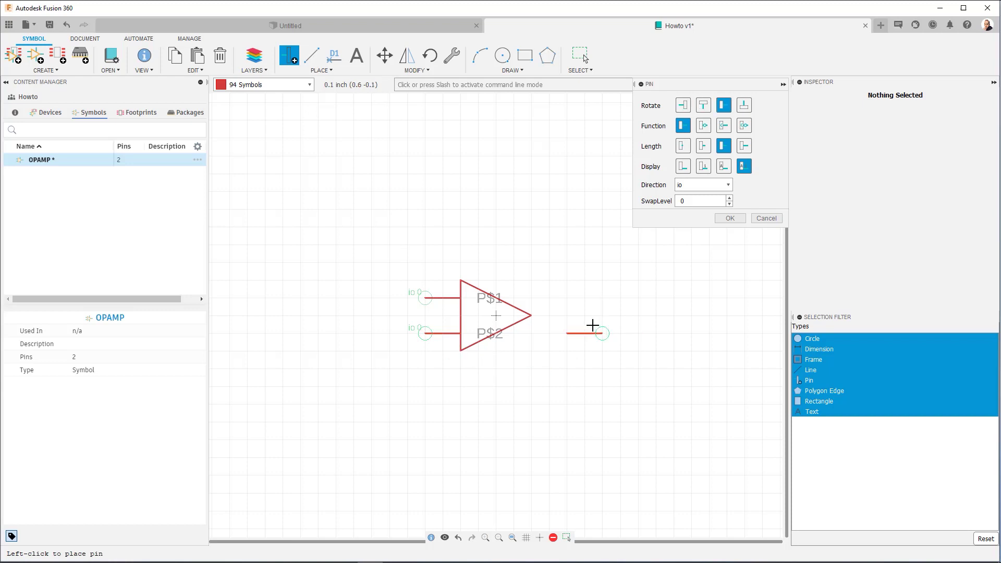
- Try the other function and length options on the unplaced pin and restore its plain function and middle length
{"action": "left_click", "coordinate": [703, 127]}
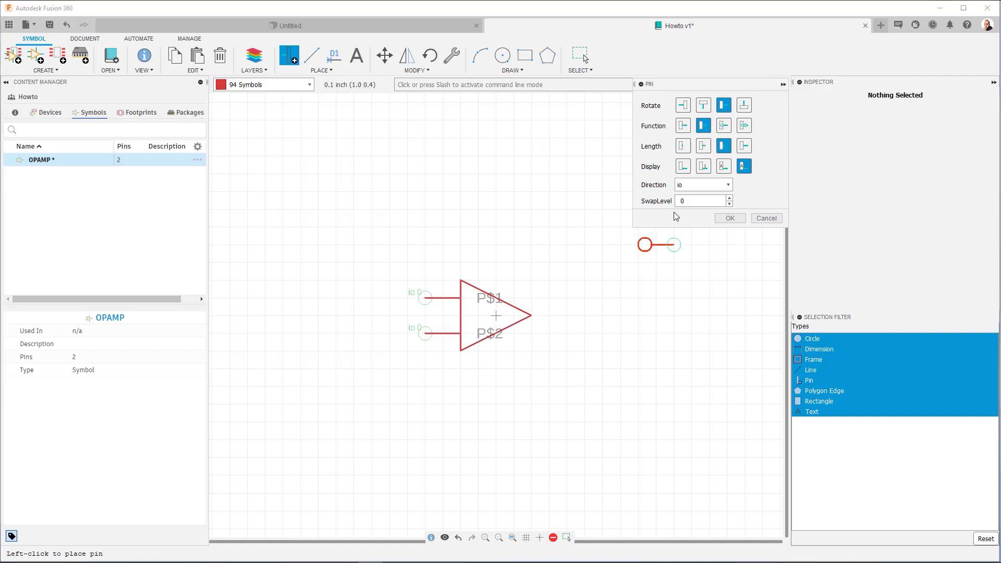
{"action": "left_click", "coordinate": [724, 127]}
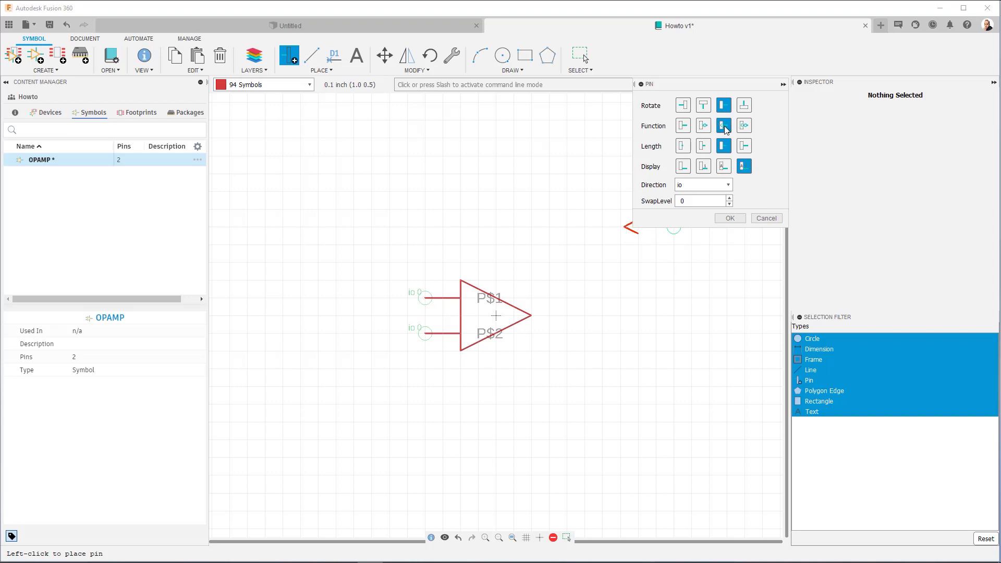
{"action": "left_click", "coordinate": [744, 127]}
{"action": "left_click", "coordinate": [683, 126]}
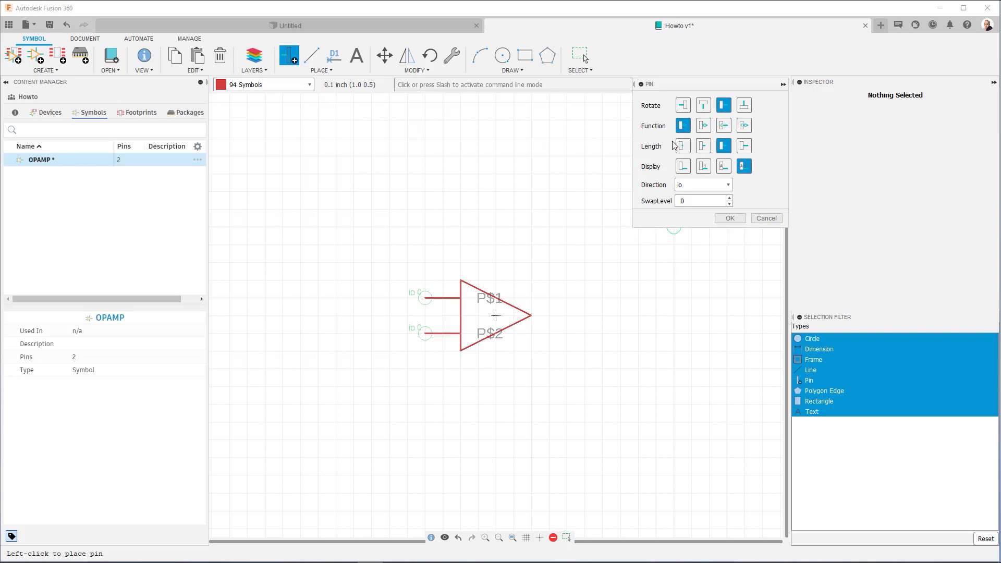
{"action": "left_click", "coordinate": [703, 146]}
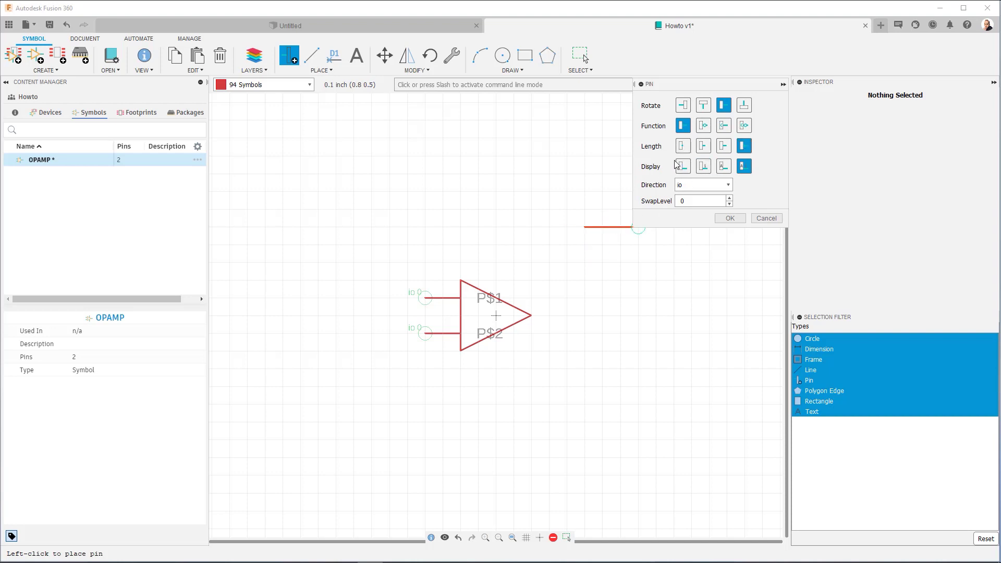
{"action": "left_click", "coordinate": [683, 146]}
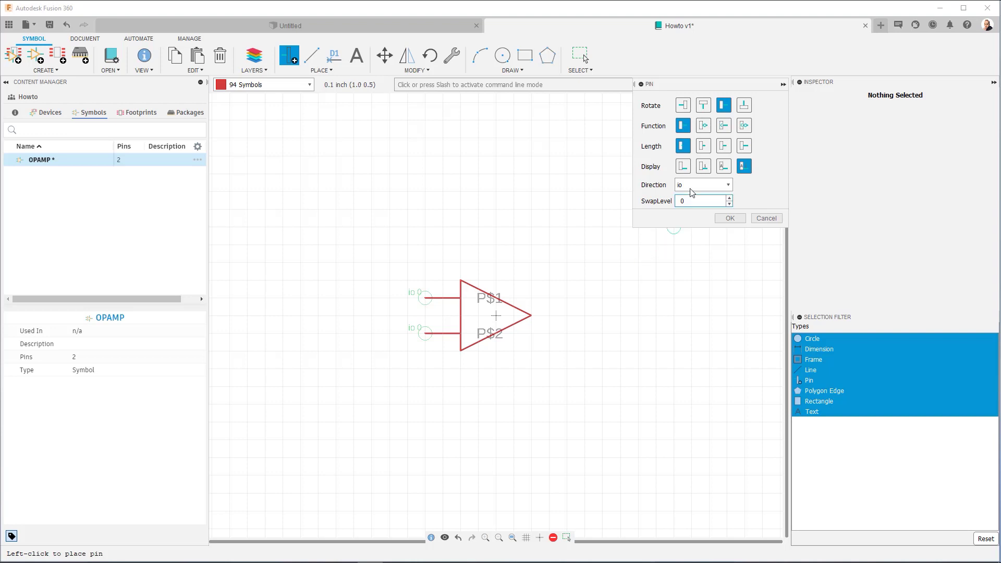
{"action": "left_click", "coordinate": [725, 147]}
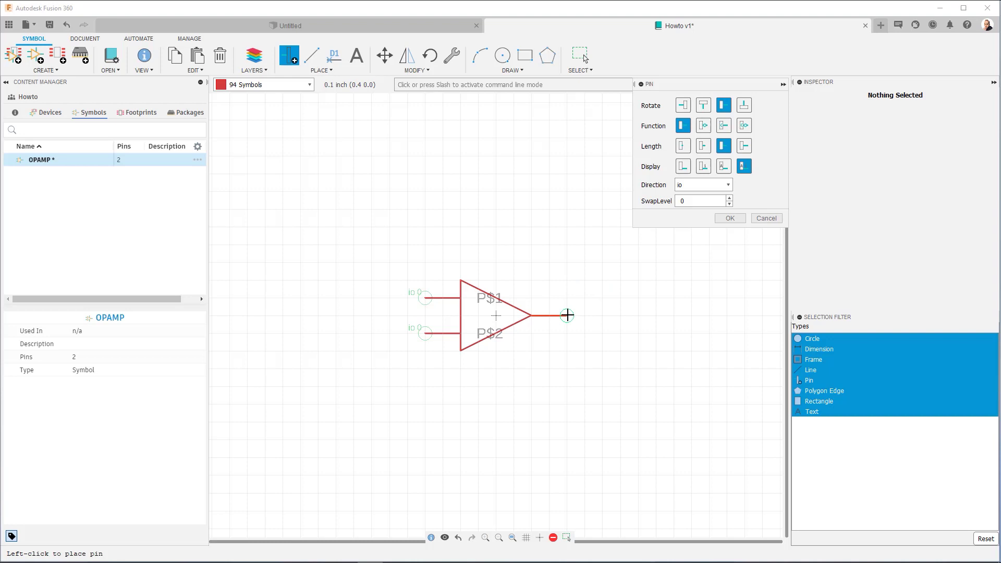
- Place the output pin at (0.4, 0) inch on the triangle's tip and end pin placement
{"action": "left_click", "coordinate": [568, 315]}
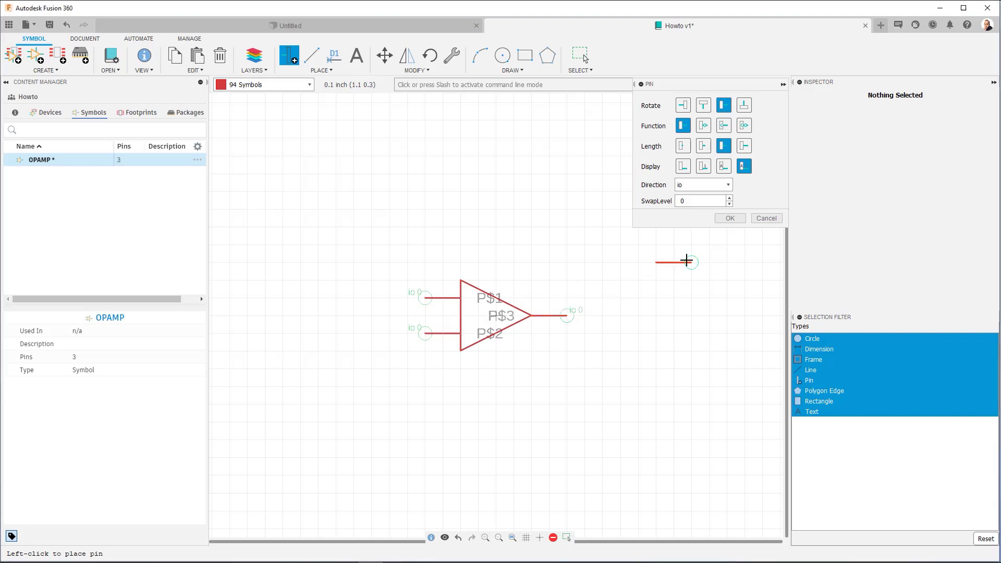
{"action": "left_click", "coordinate": [755, 218]}
{"action": "key", "text": "Escape"}
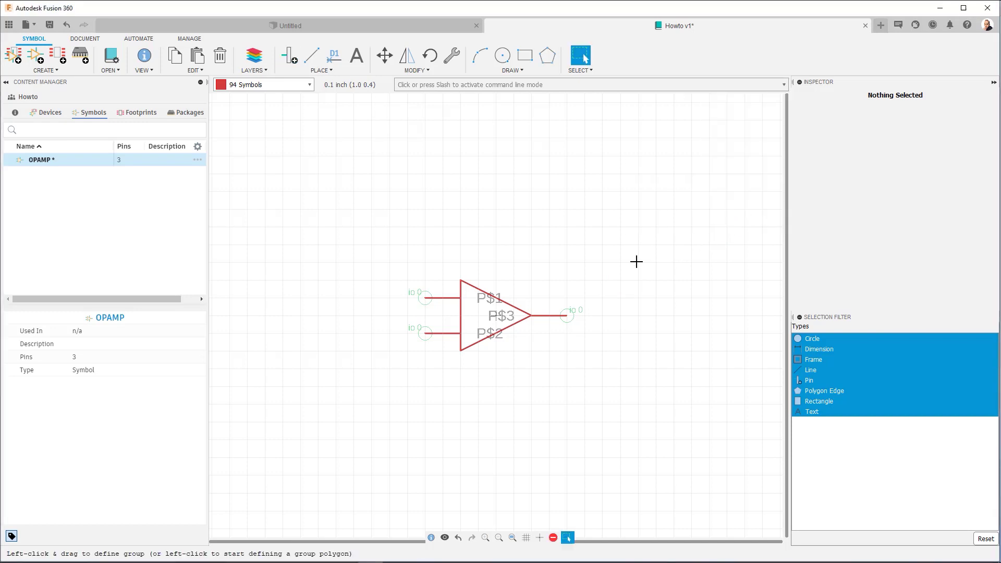
- Rename the upper input pin to + and set its direction to in
{"action": "scroll", "coordinate": [443, 326], "scroll_direction": "up", "scroll_amount": 3}
{"action": "scroll", "coordinate": [442, 327], "scroll_direction": "up", "scroll_amount": 1}
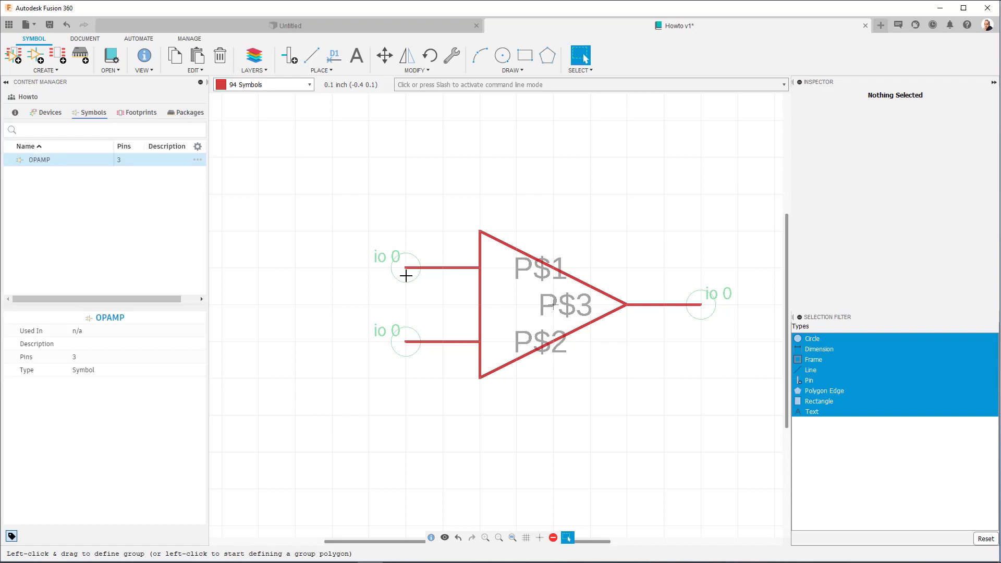
{"action": "left_click", "coordinate": [405, 268]}
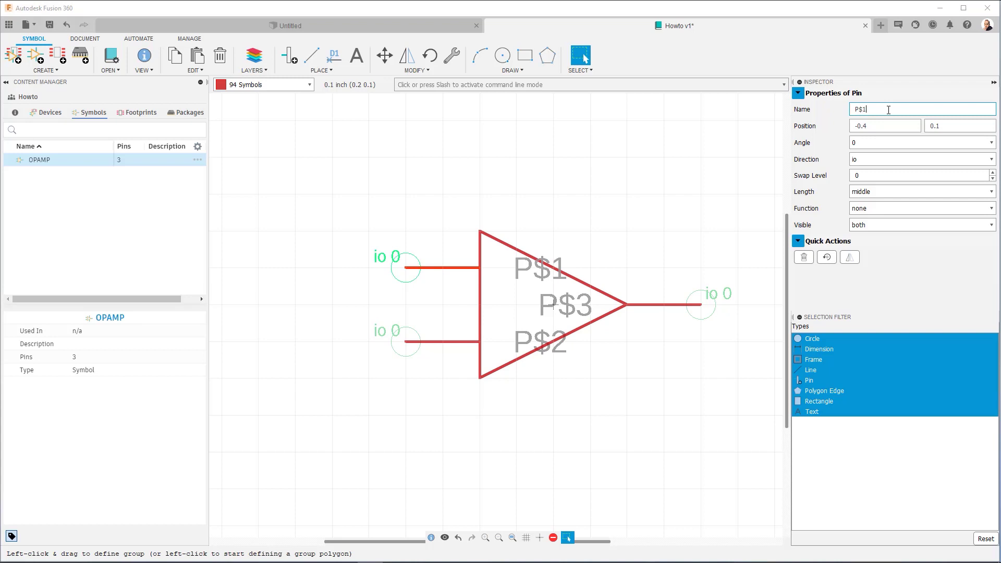
{"action": "left_click_drag", "start_coordinate": [888, 110], "coordinate": [849, 110]}
{"action": "type", "text": "+"}
{"action": "key", "text": "Return"}
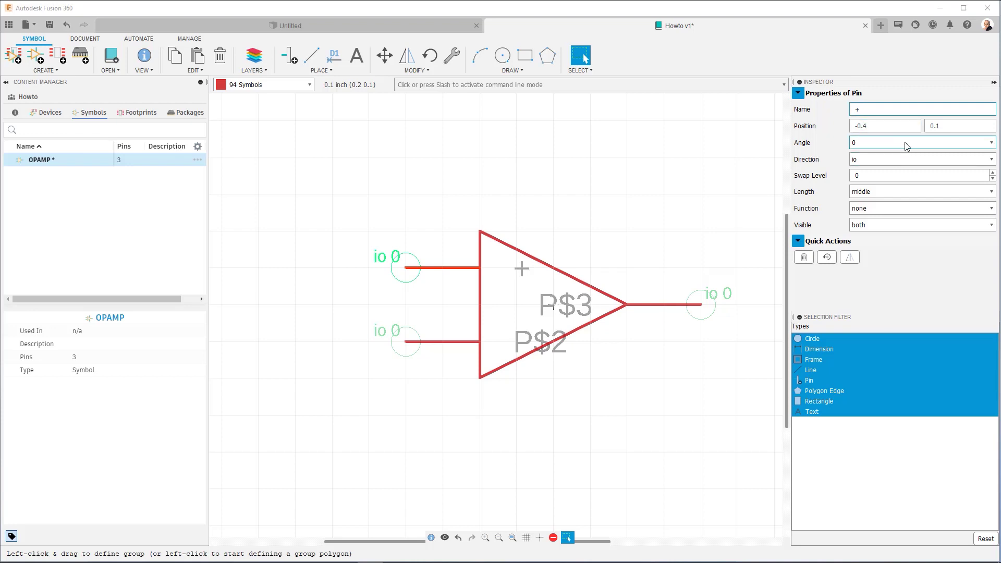
{"action": "left_click", "coordinate": [992, 160]}
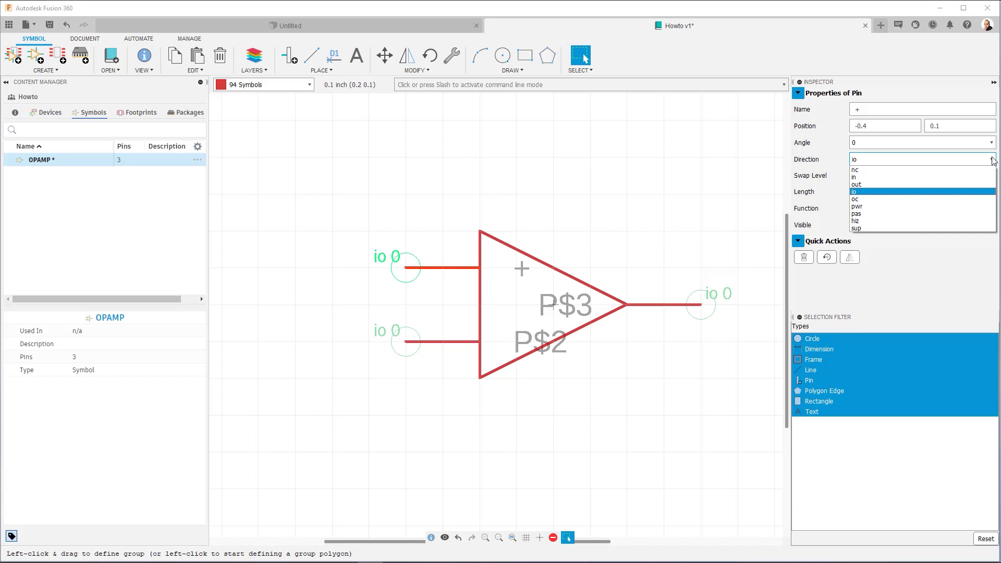
{"action": "left_click", "coordinate": [889, 177]}
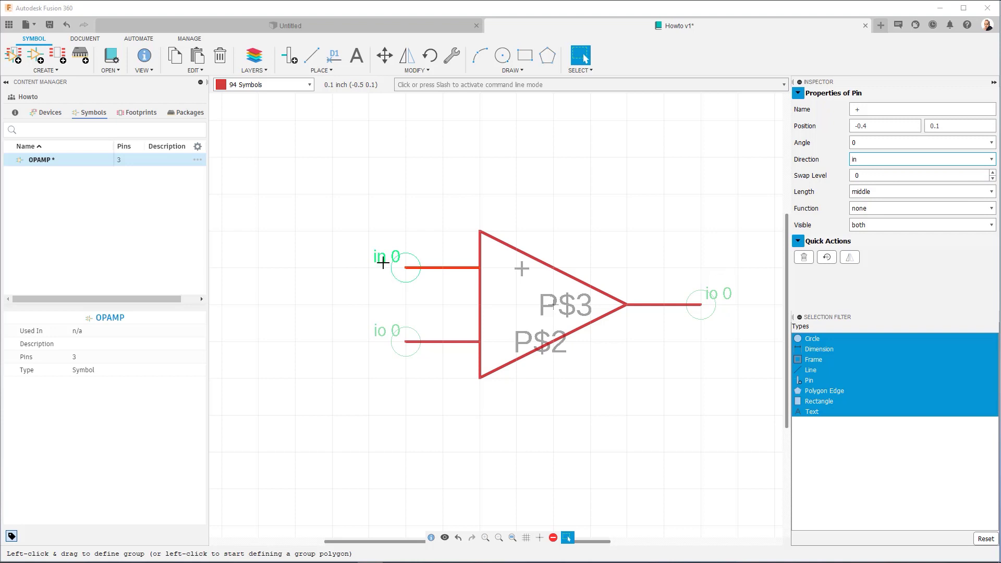
- Set the lower input pin's direction to in and the output pin's direction to out
{"action": "left_click", "coordinate": [405, 341]}
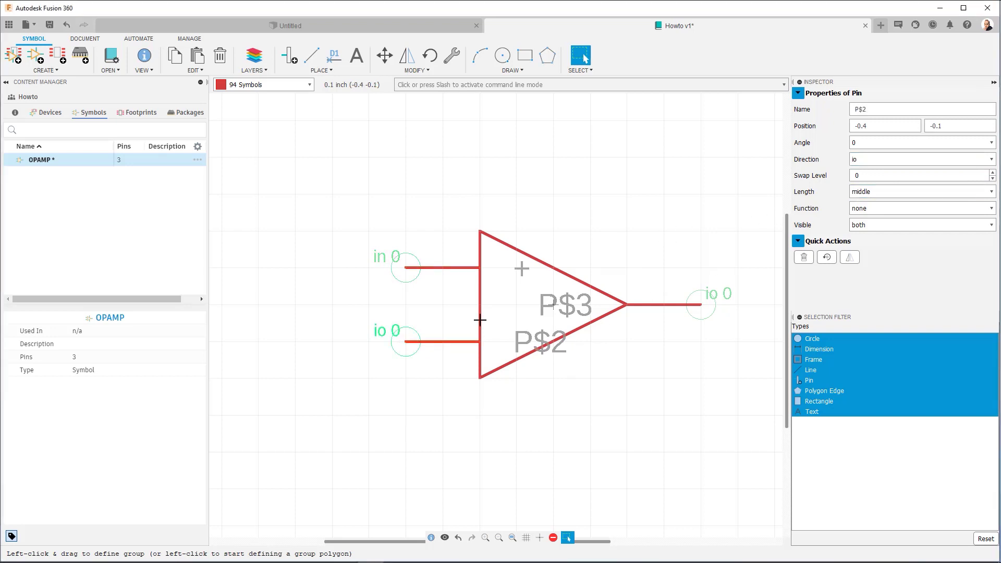
{"action": "left_click", "coordinate": [992, 161]}
{"action": "left_click", "coordinate": [855, 182]}
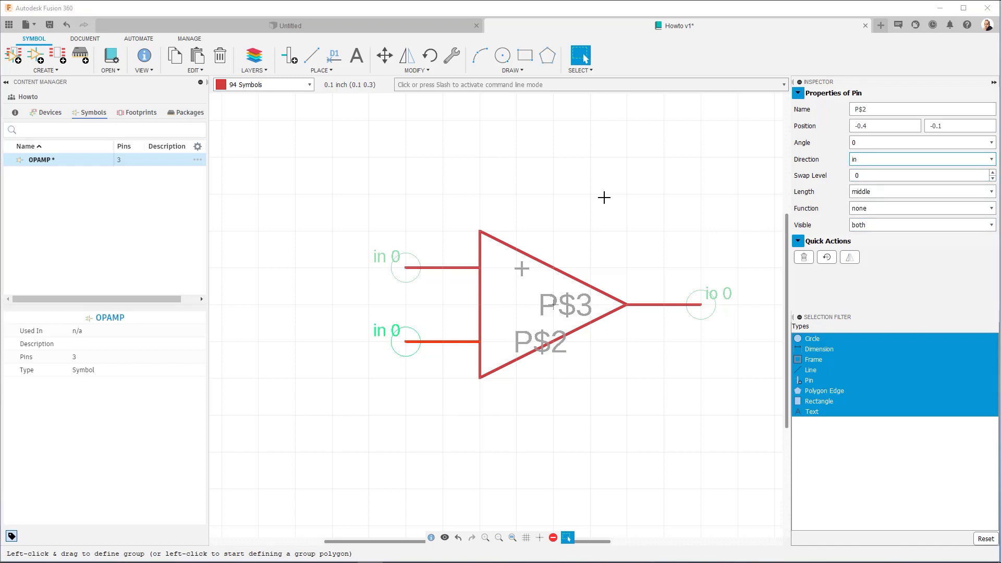
{"action": "left_click", "coordinate": [699, 302]}
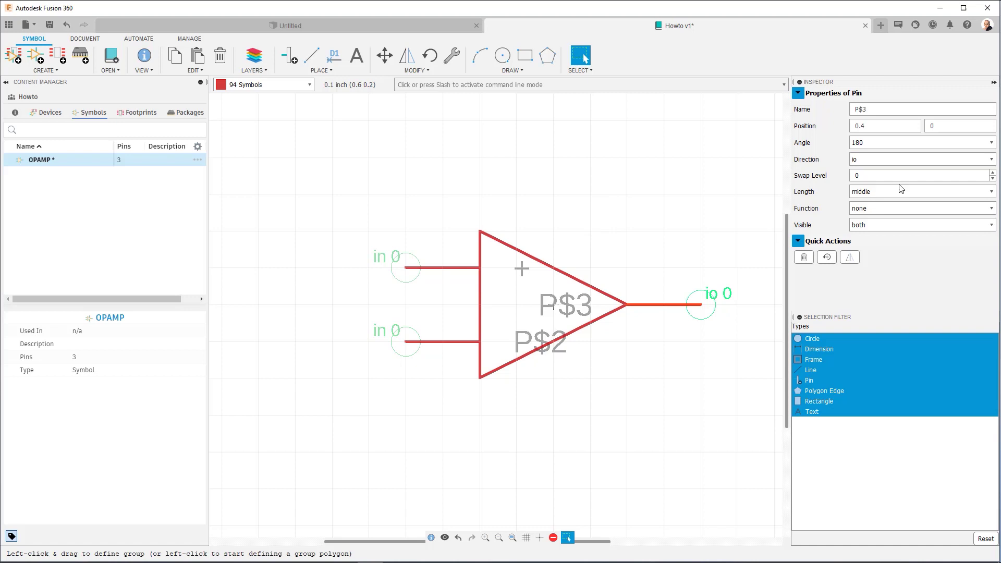
{"action": "left_click", "coordinate": [992, 161]}
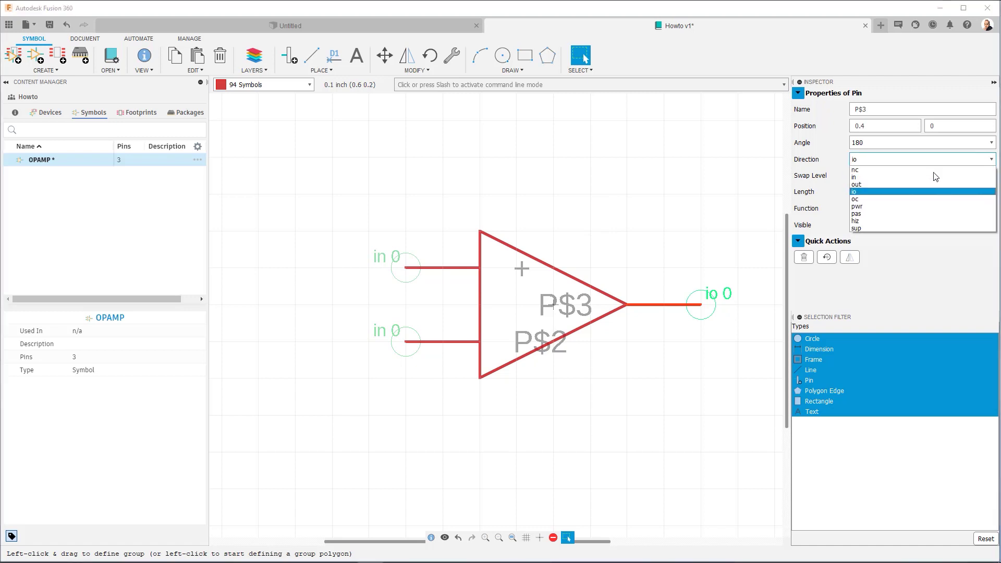
{"action": "left_click", "coordinate": [884, 184]}
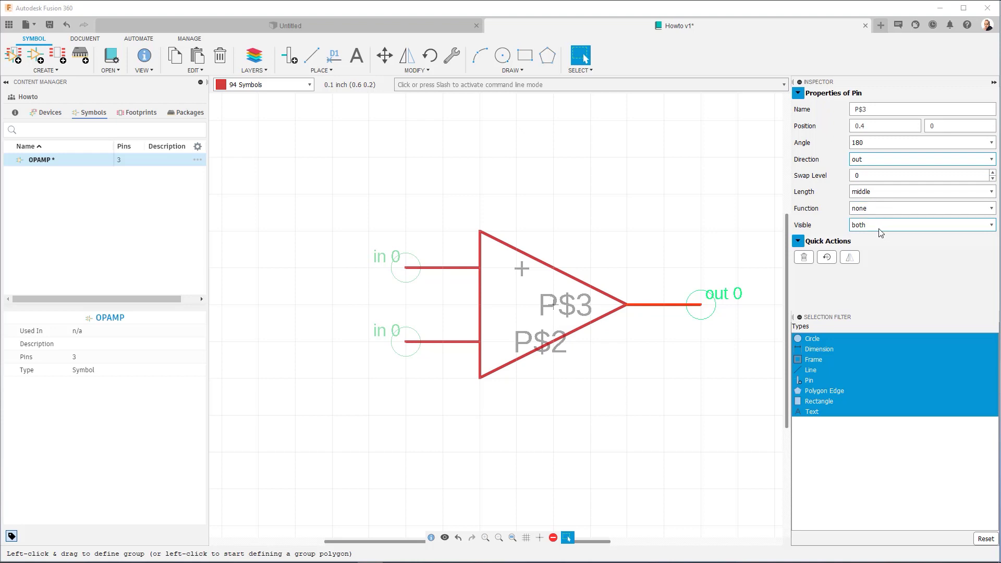
- Rename the output pin to OUT and set its visibility to pad
{"action": "left_click", "coordinate": [874, 111]}
{"action": "key", "text": "BackSpace"}
{"action": "key", "text": "BackSpace"}
{"action": "key", "text": "BackSpace"}
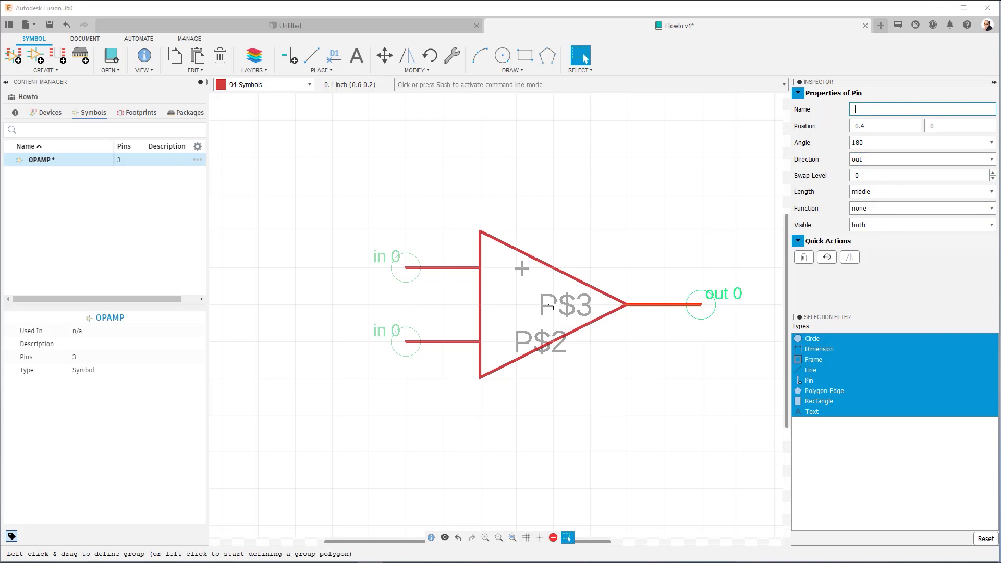
{"action": "type", "text": "OUT"}
{"action": "key", "text": "Return"}
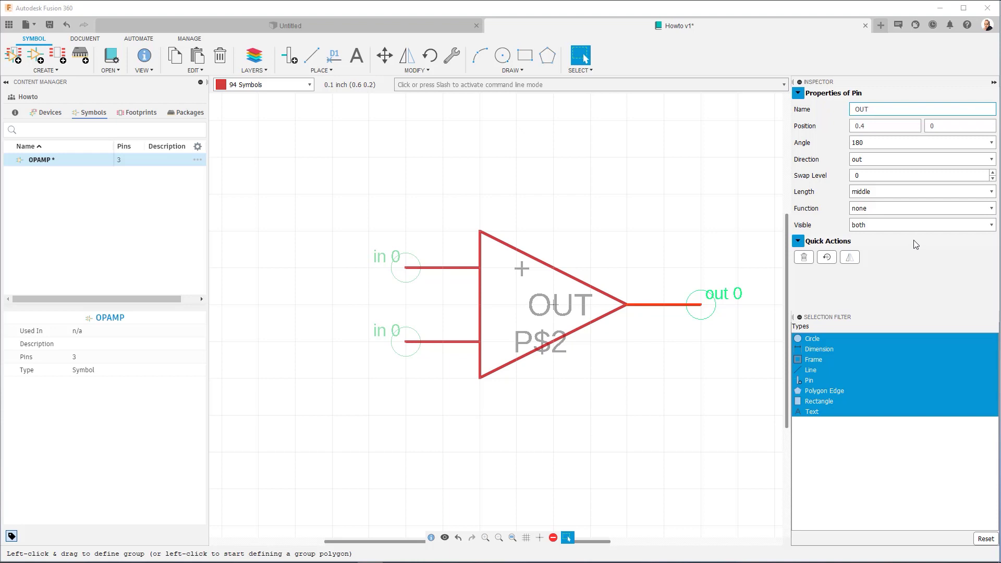
{"action": "left_click", "coordinate": [992, 225]}
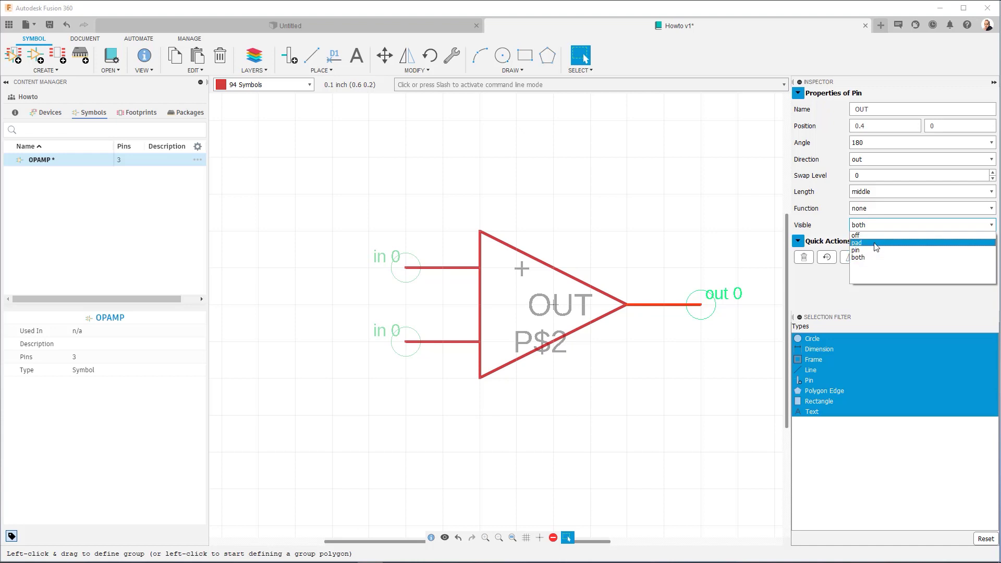
{"action": "left_click", "coordinate": [875, 243]}
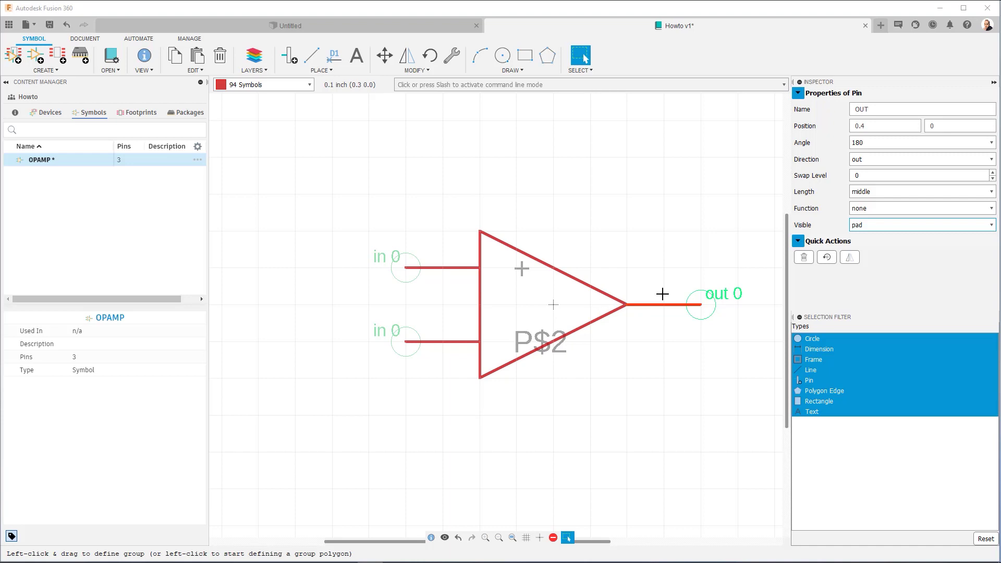
- Rename the lower input pin to -
{"action": "left_click", "coordinate": [407, 341]}
{"action": "left_click", "coordinate": [858, 109]}
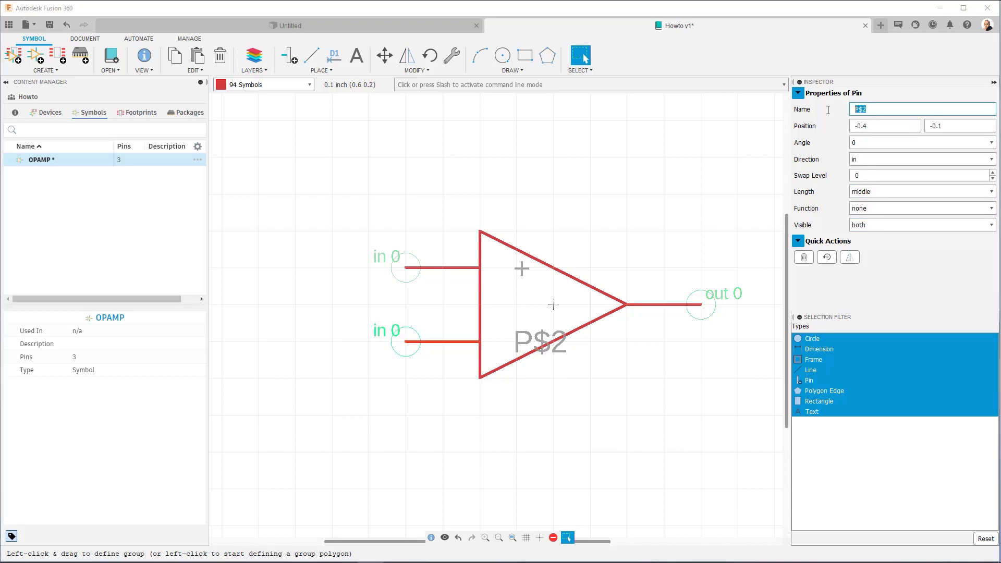
{"action": "type", "text": "-"}
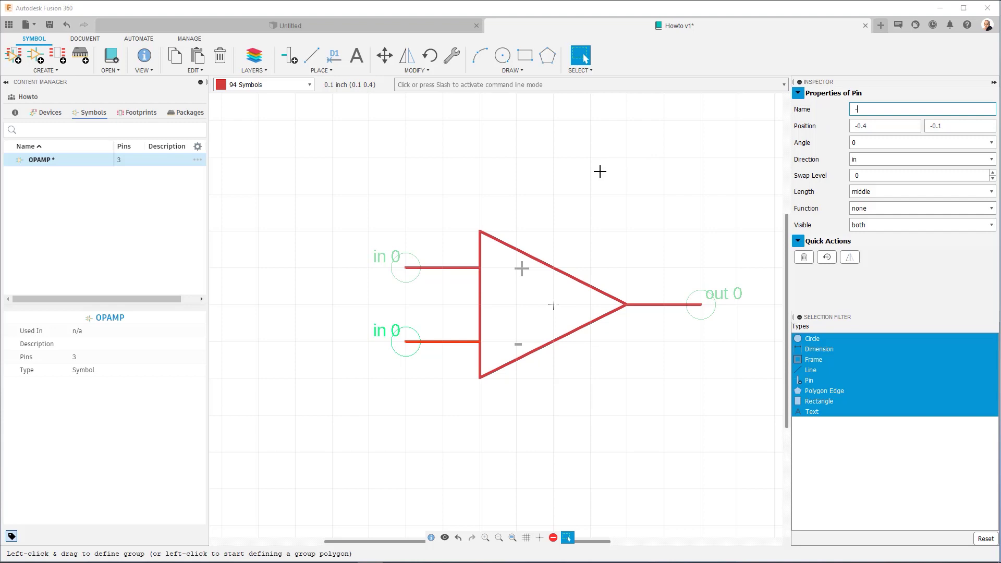
- Place a >NAME text on layer 95 Names above the triangle at (-0.1, 0.2) inch
{"action": "left_click", "coordinate": [359, 58]}
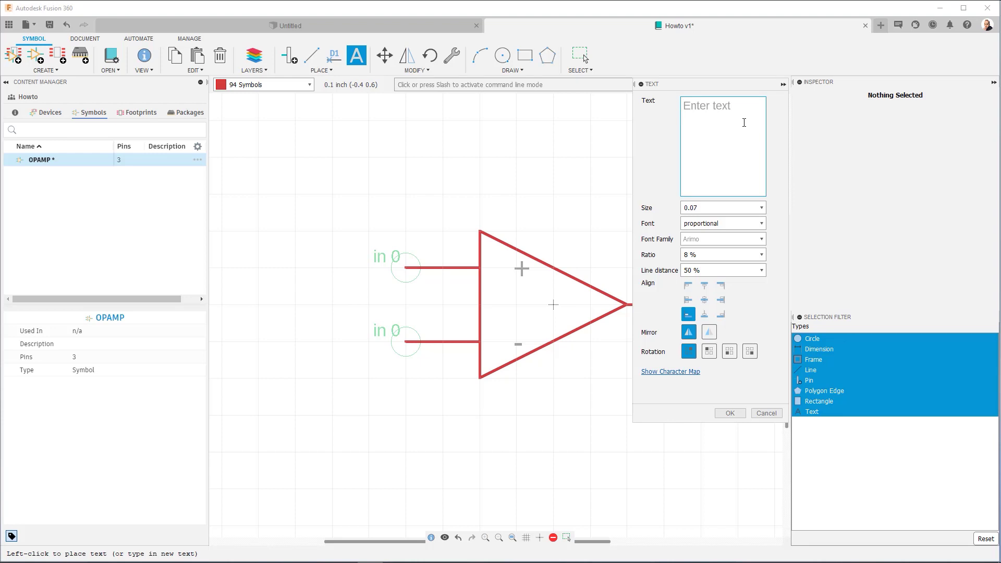
{"action": "type", "text": ">NAME"}
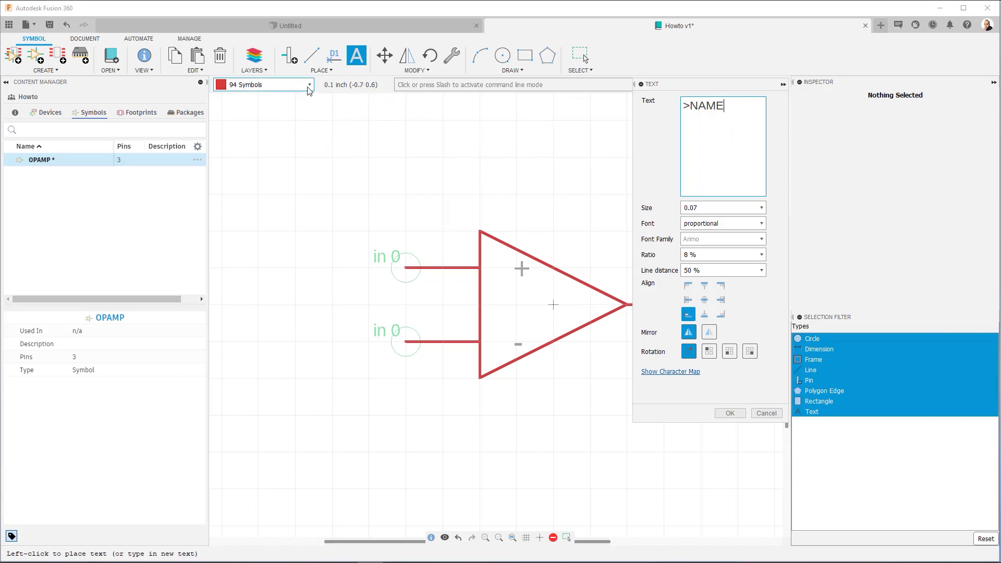
{"action": "left_click", "coordinate": [276, 85]}
{"action": "left_click", "coordinate": [242, 176]}
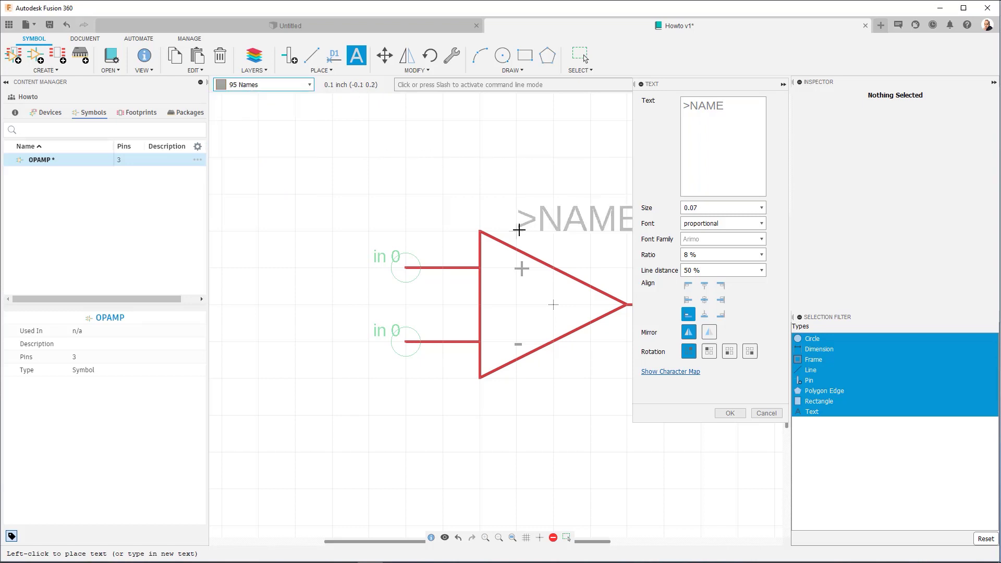
{"action": "left_click", "coordinate": [518, 227]}
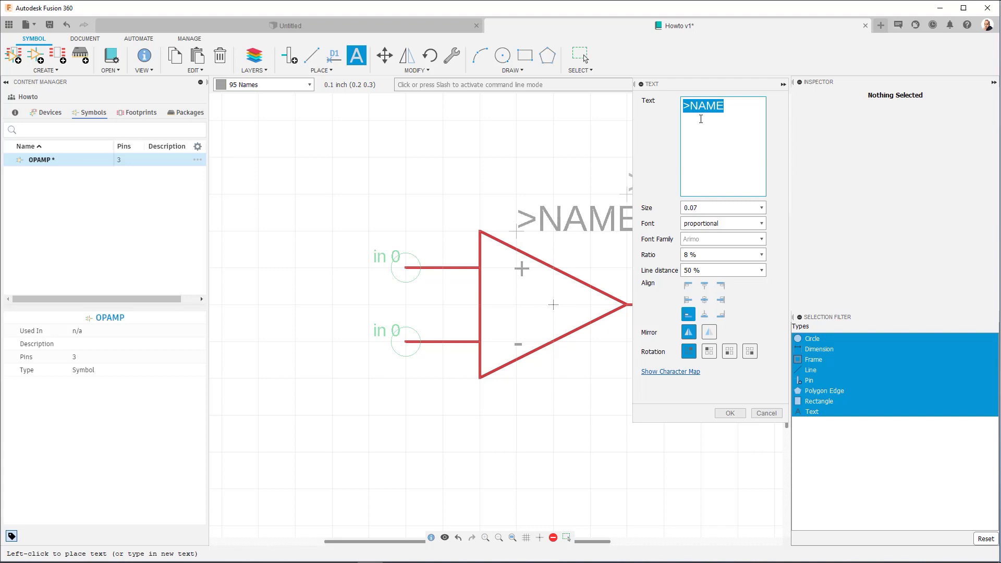
- Place a >VALUE text on layer 96 Values below the triangle at (-0.1, -0.3) inch and end text placement
{"action": "left_click", "coordinate": [721, 121]}
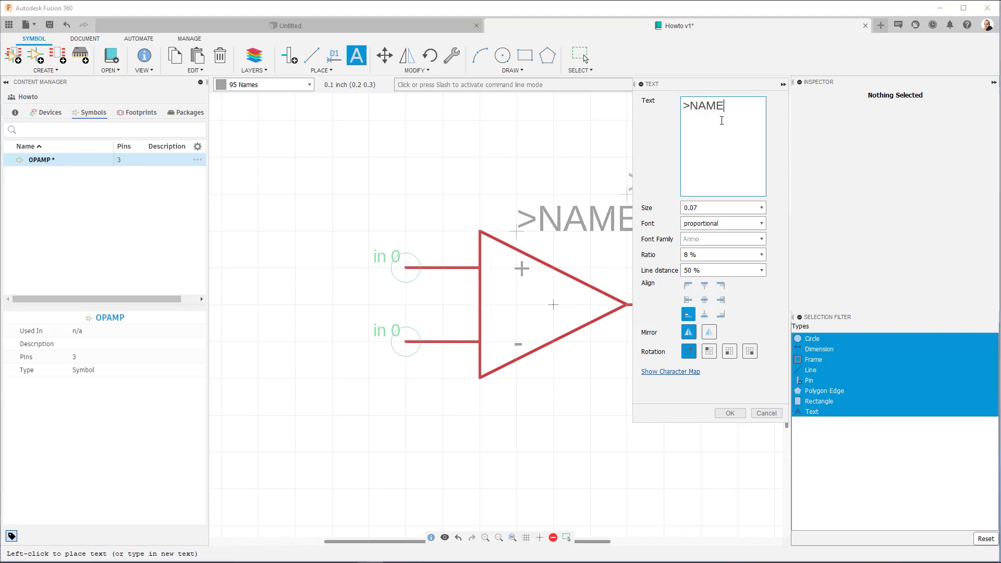
{"action": "key", "text": "BackSpace"}
{"action": "key", "text": "BackSpace"}
{"action": "key", "text": "BackSpace"}
{"action": "key", "text": "BackSpace"}
{"action": "type", "text": "VALUE"}
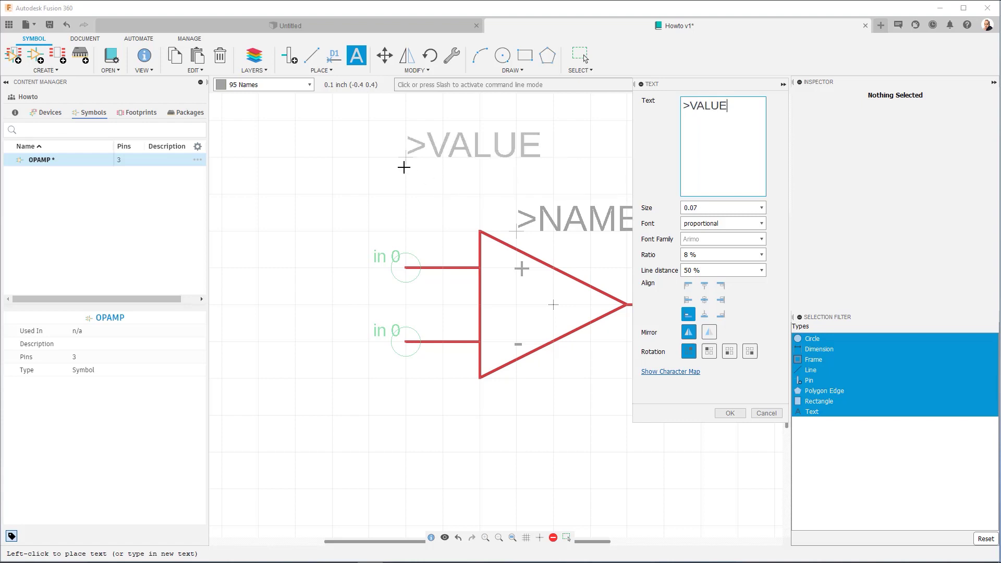
{"action": "left_click", "coordinate": [311, 85]}
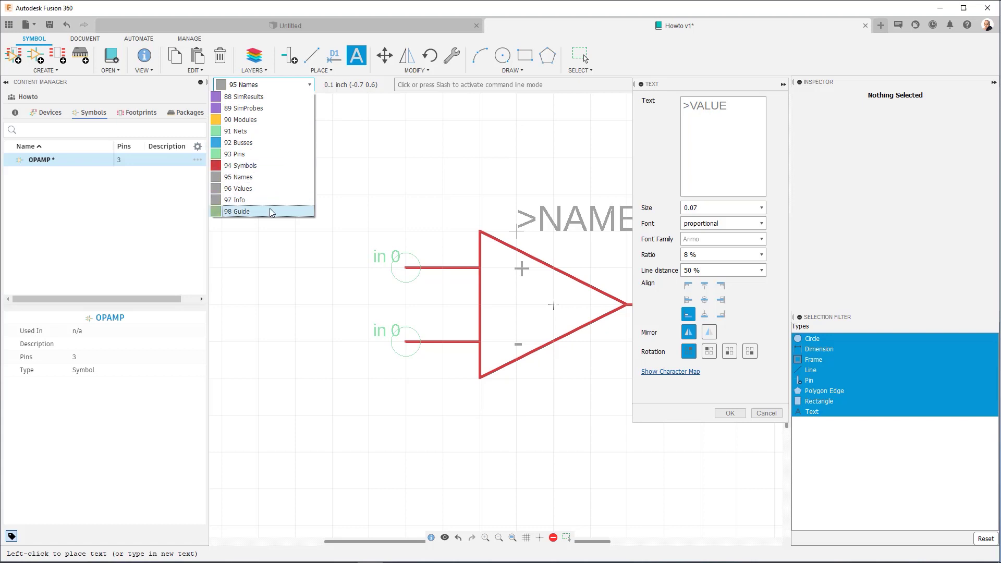
{"action": "left_click", "coordinate": [268, 189]}
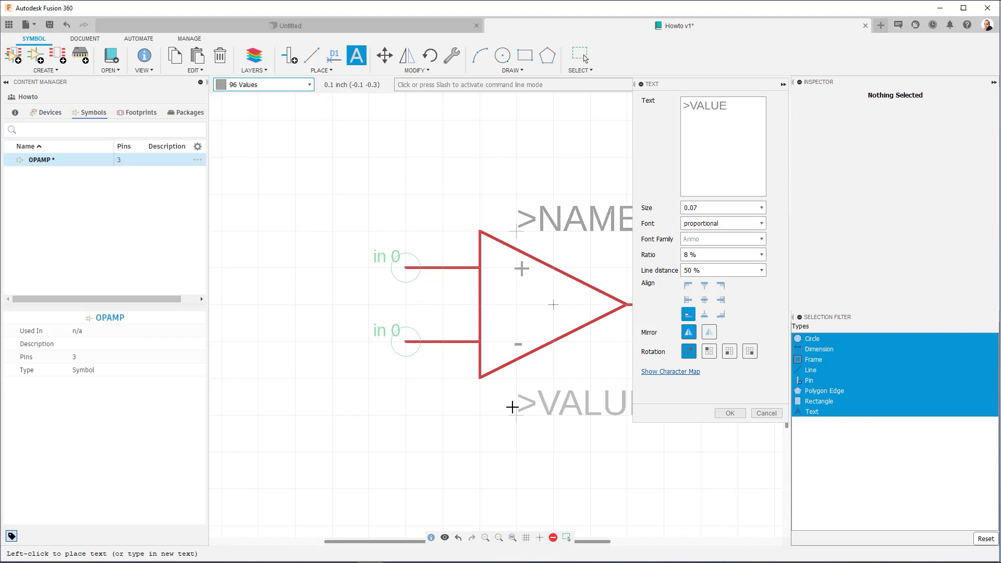
{"action": "left_click", "coordinate": [627, 341]}
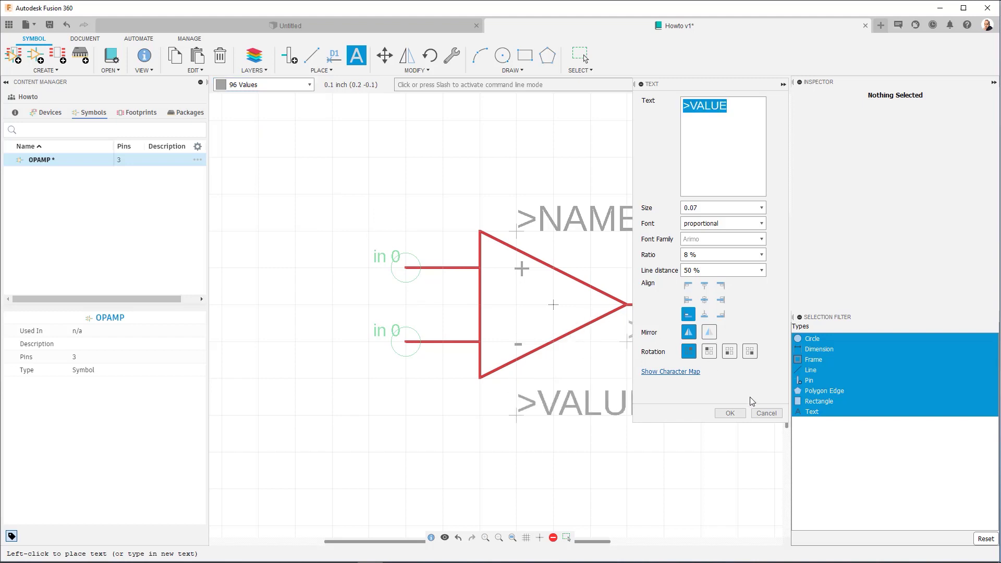
{"action": "left_click", "coordinate": [730, 413]}
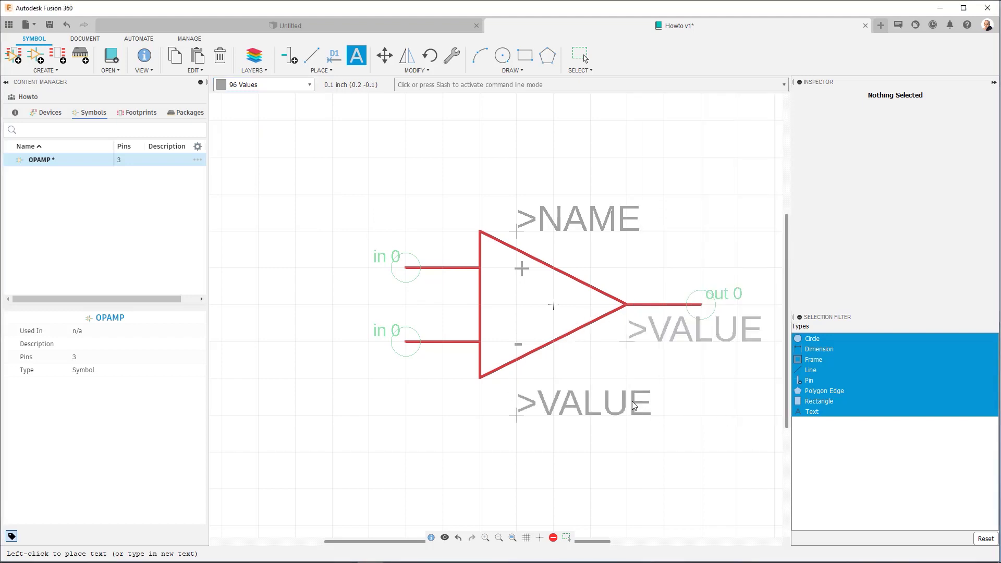
{"action": "key", "text": "Escape"}
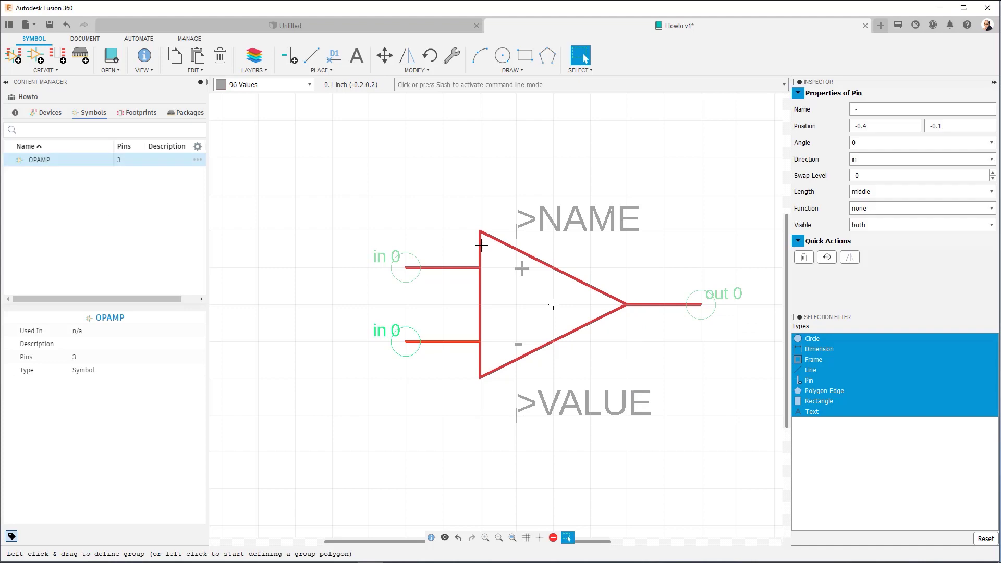